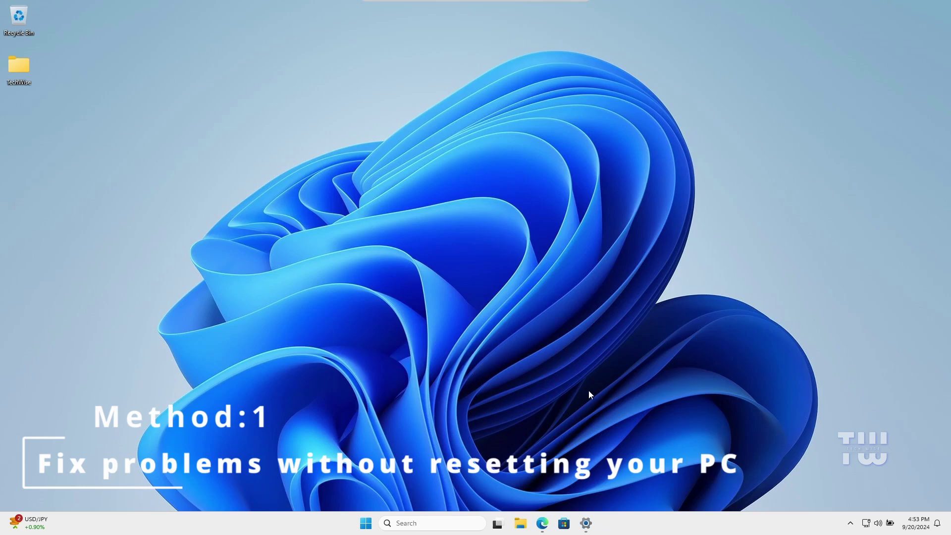
Open Settings from the Start menu and reach Recovery through Windows Update > Advanced options.
right_click(366, 523)
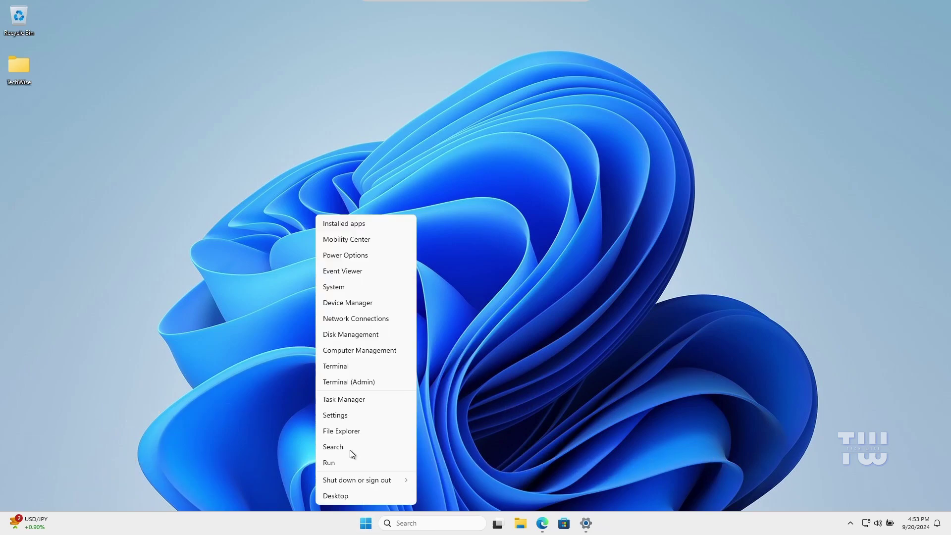
click(347, 415)
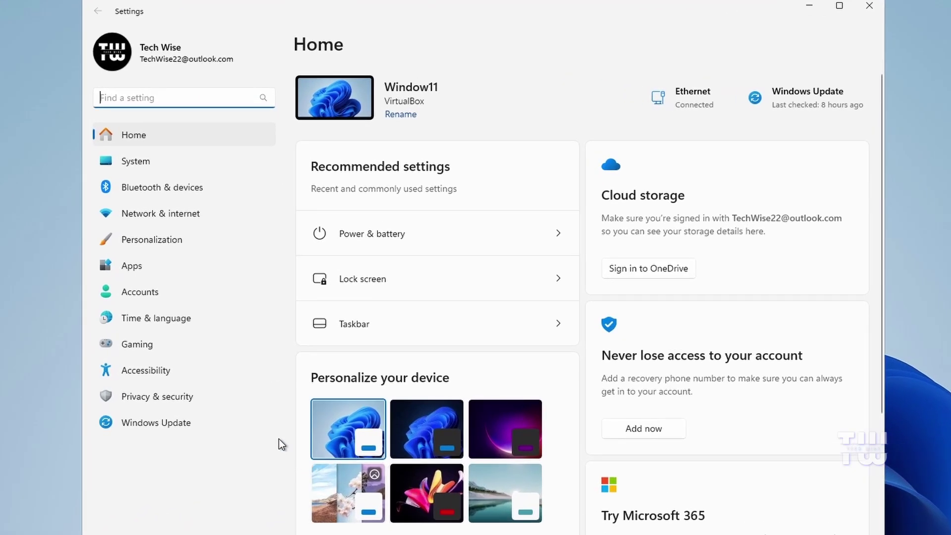
click(189, 424)
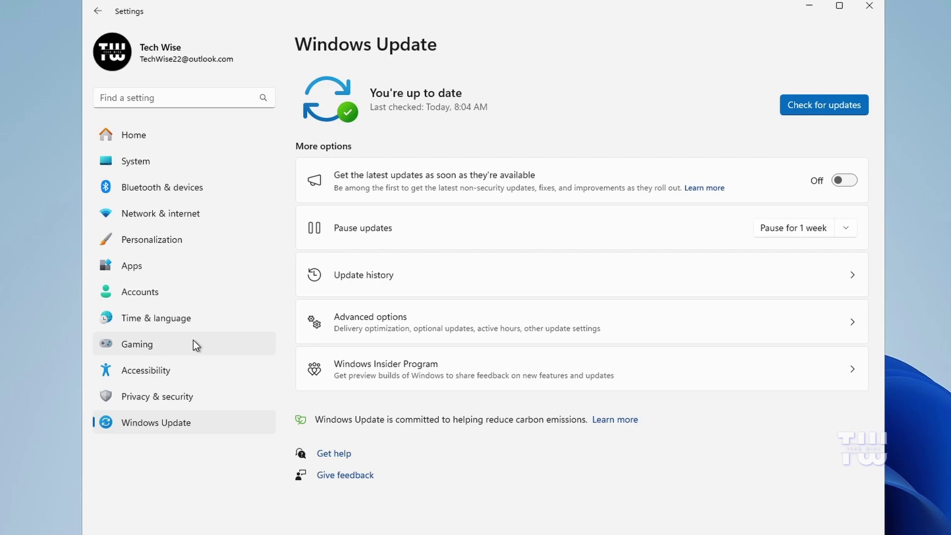
click(415, 319)
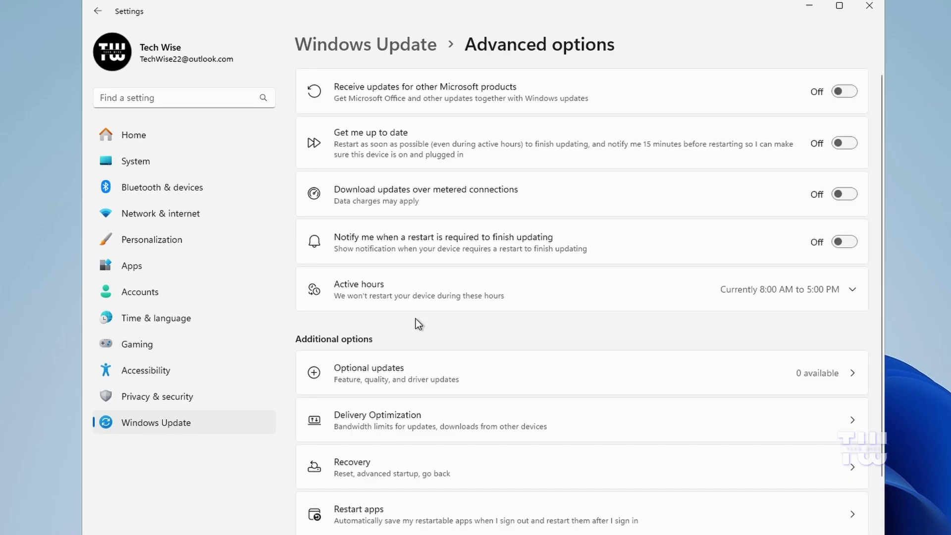
click(465, 468)
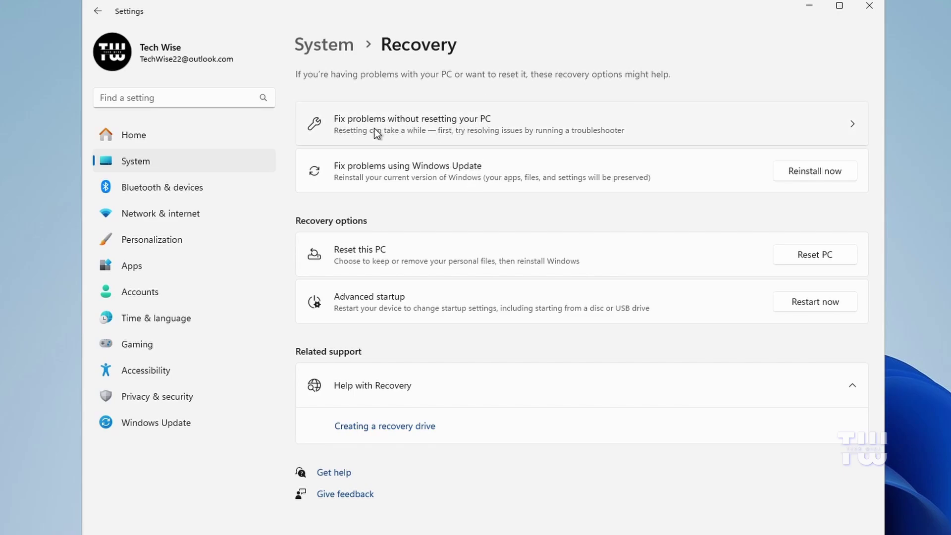
Look through Fix problems > Other troubleshooters, then return to the Recovery page.
click(483, 129)
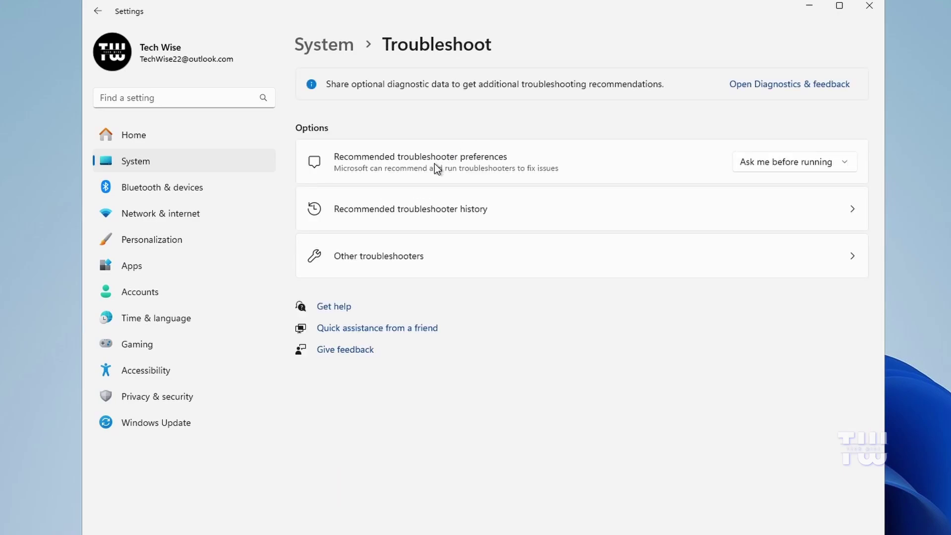
click(415, 258)
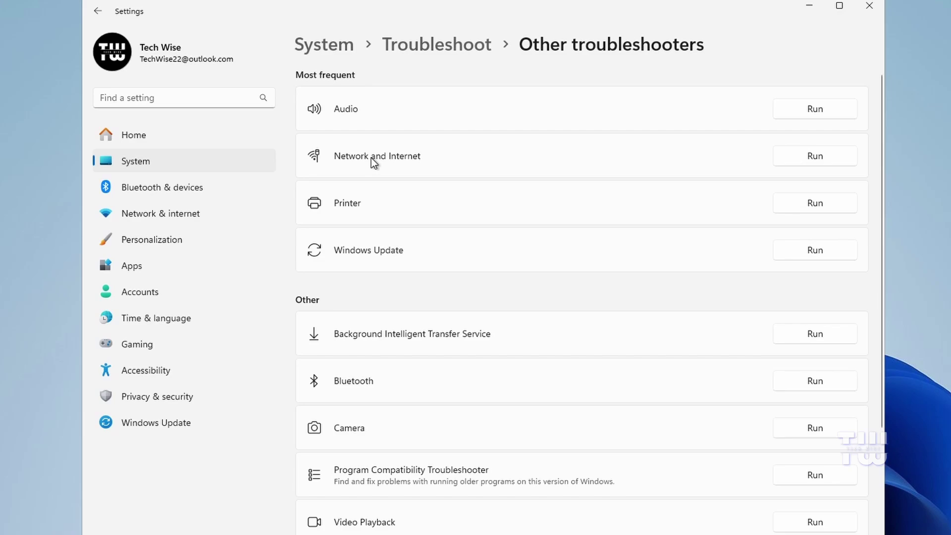
click(99, 12)
click(99, 13)
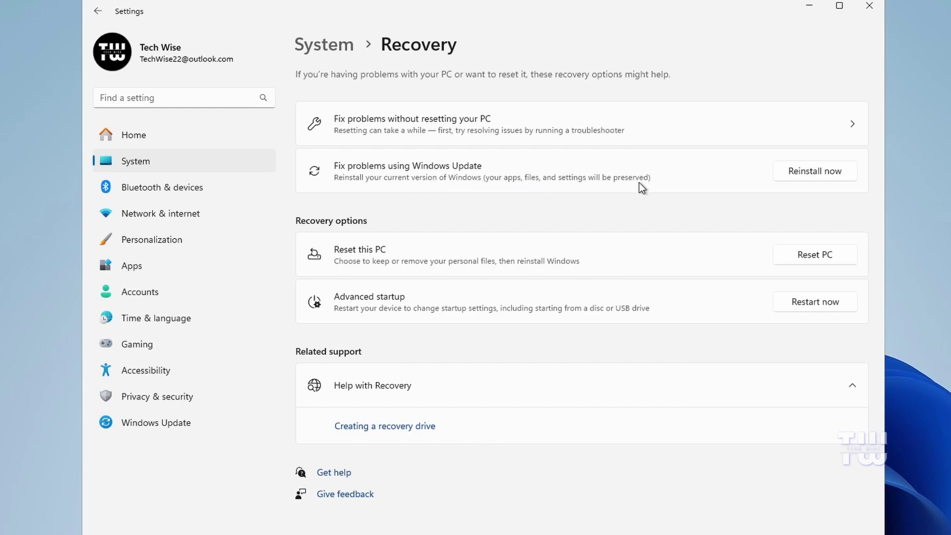
Bring up the Reinstall now repair prompt, cancel it, and close Settings.
click(812, 174)
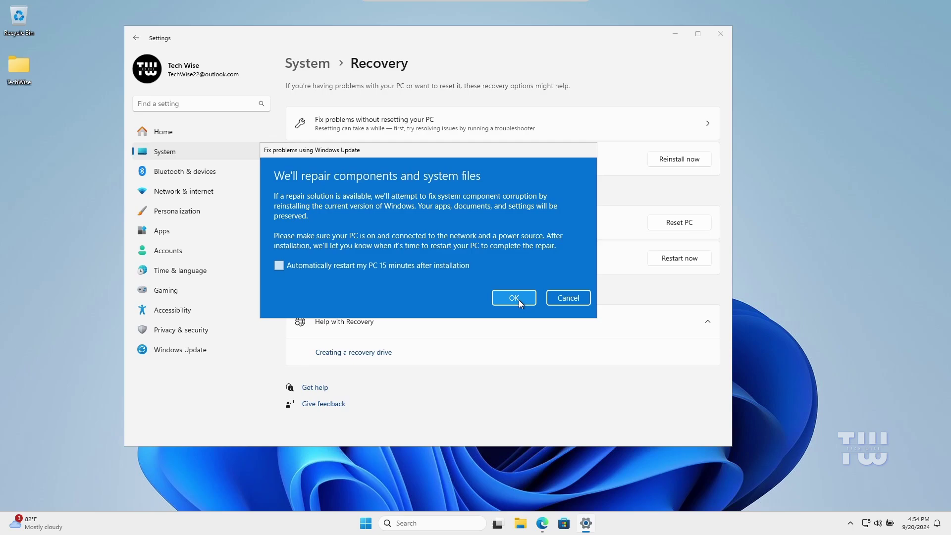
click(564, 298)
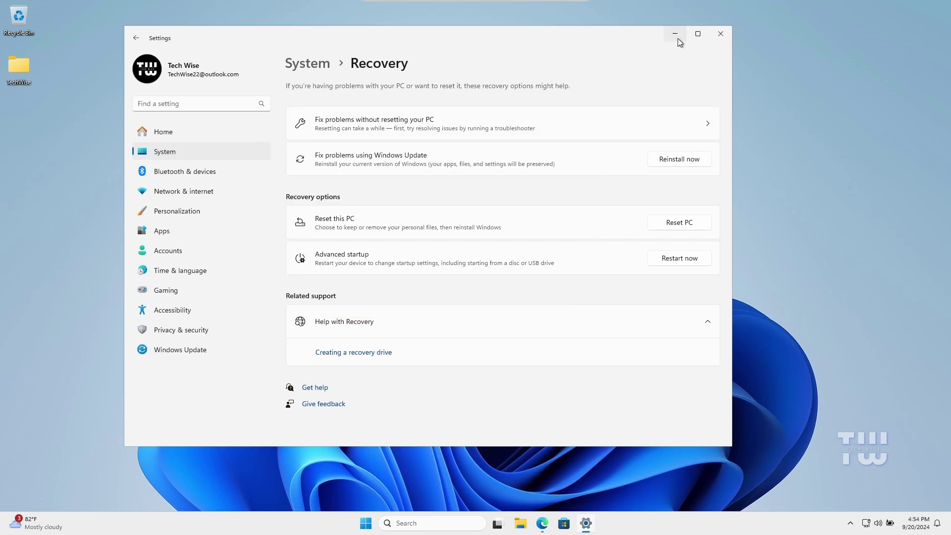
click(721, 33)
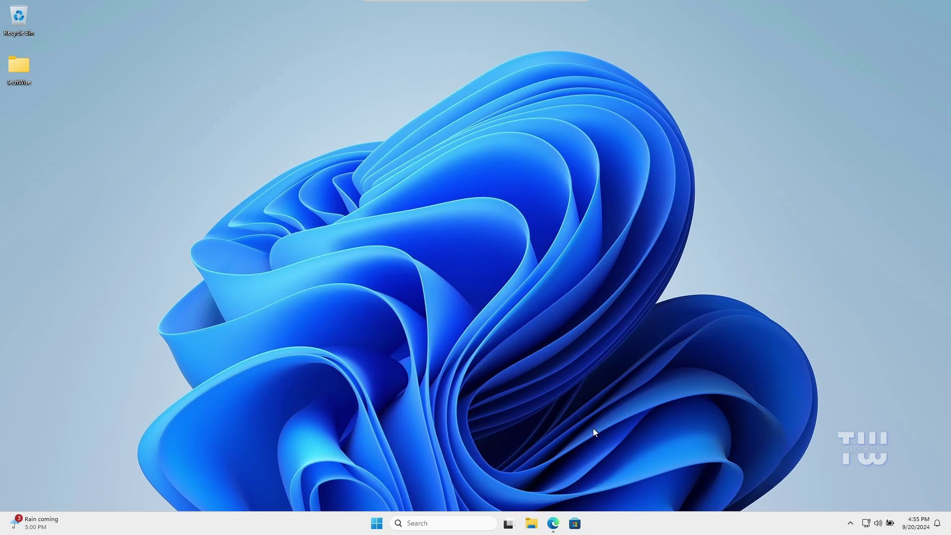
Search Google in Edge for 'download windows 11 iso'.
click(552, 523)
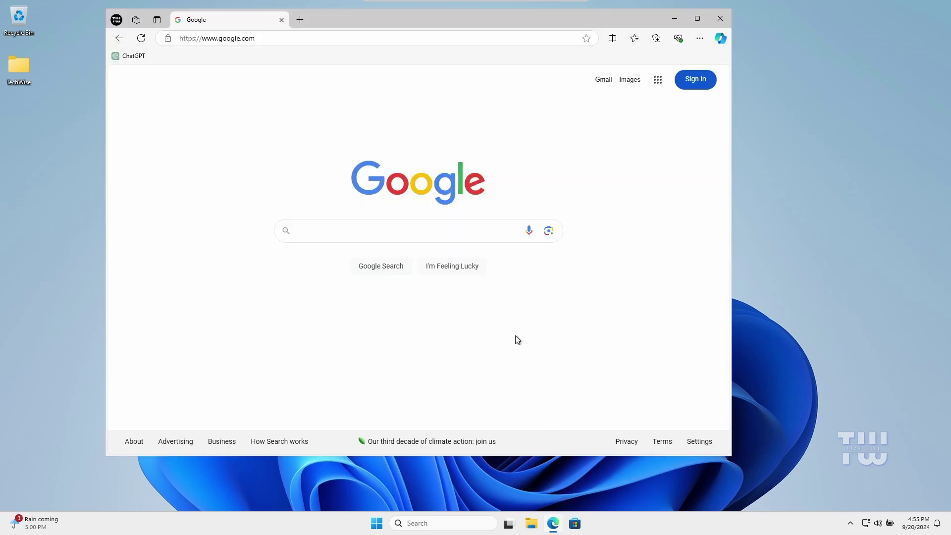
click(412, 232)
text(d)
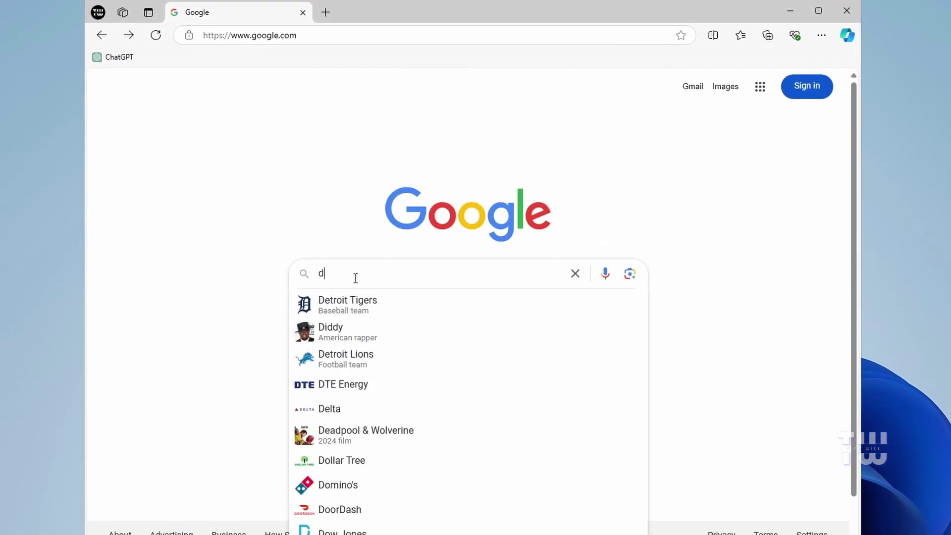
text(ownload )
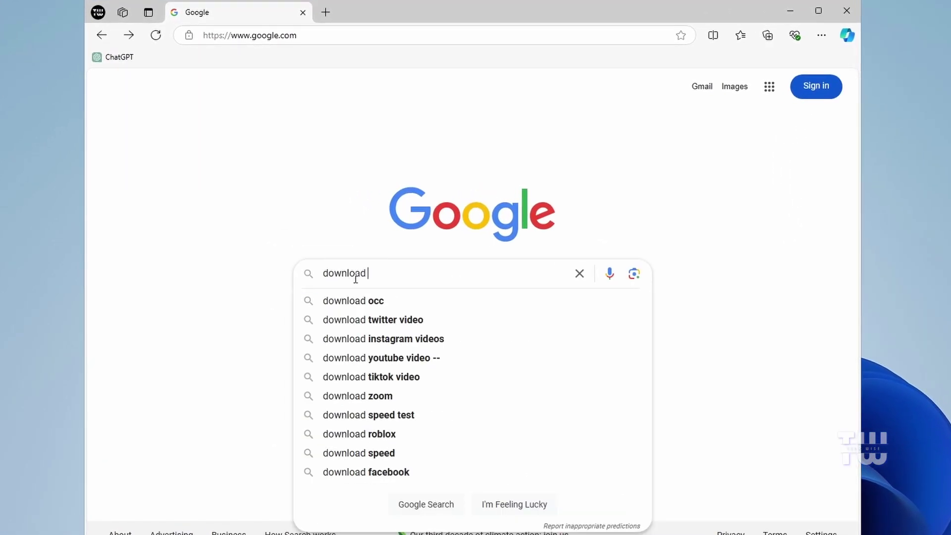
text(windows )
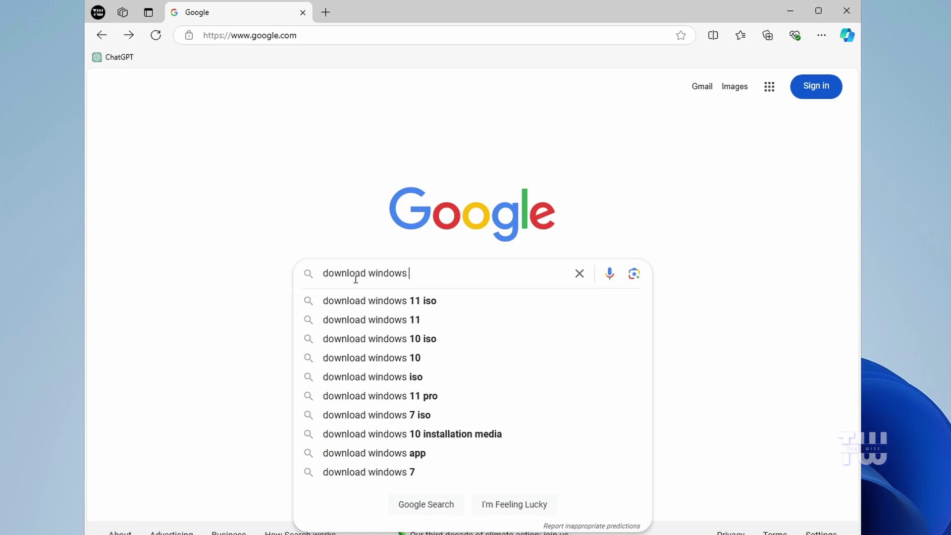
text(11 iso)
key(Return)
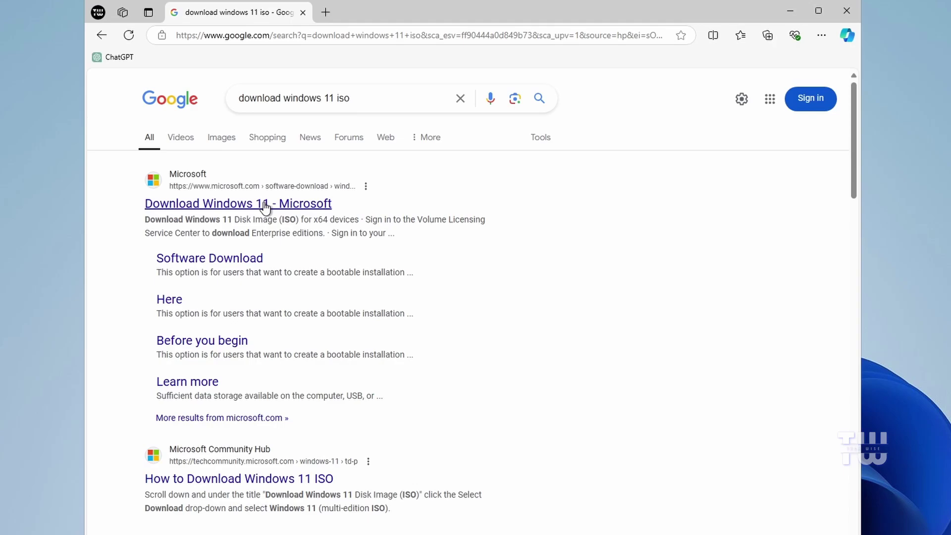
On Microsoft's Download Windows 11 page, select the Windows 11 multi-edition ISO for x64.
click(266, 206)
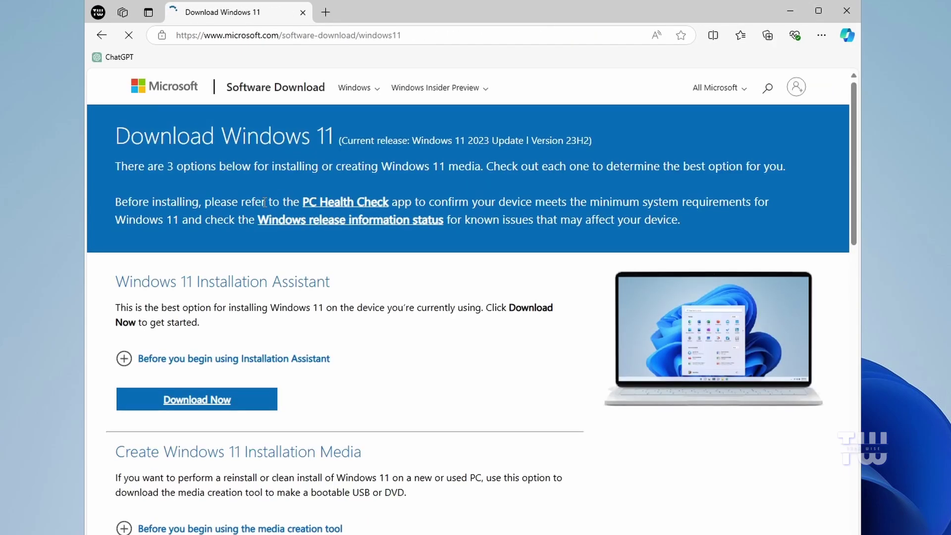
scroll(392, 294, down, 3)
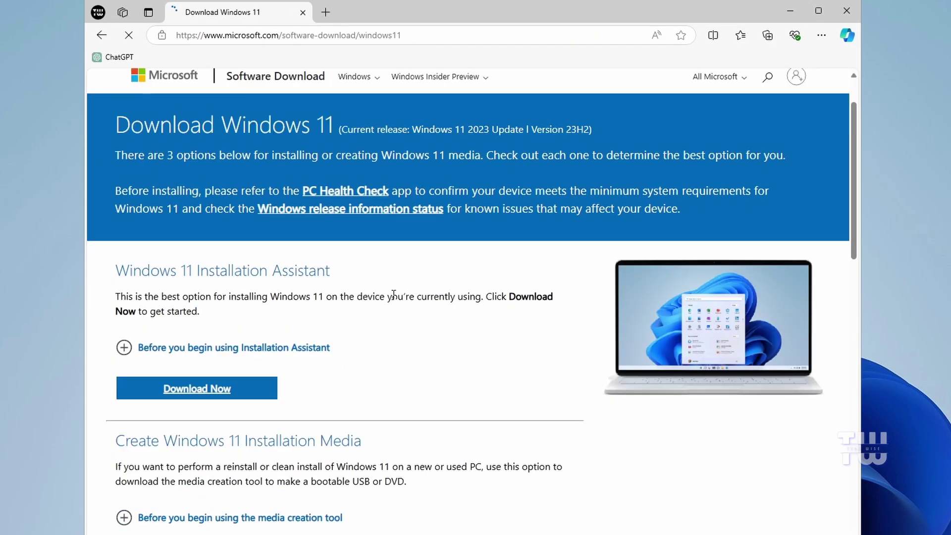
scroll(393, 295, down, 3)
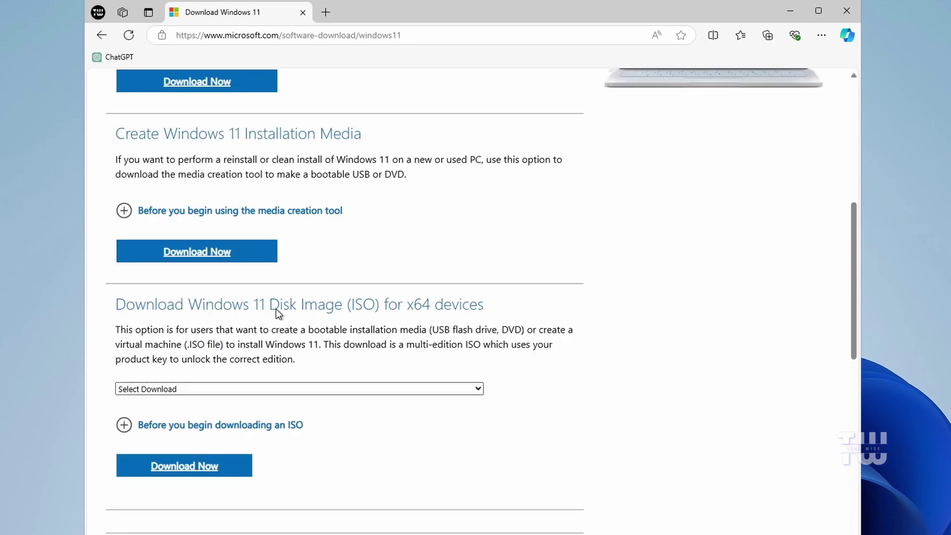
click(310, 389)
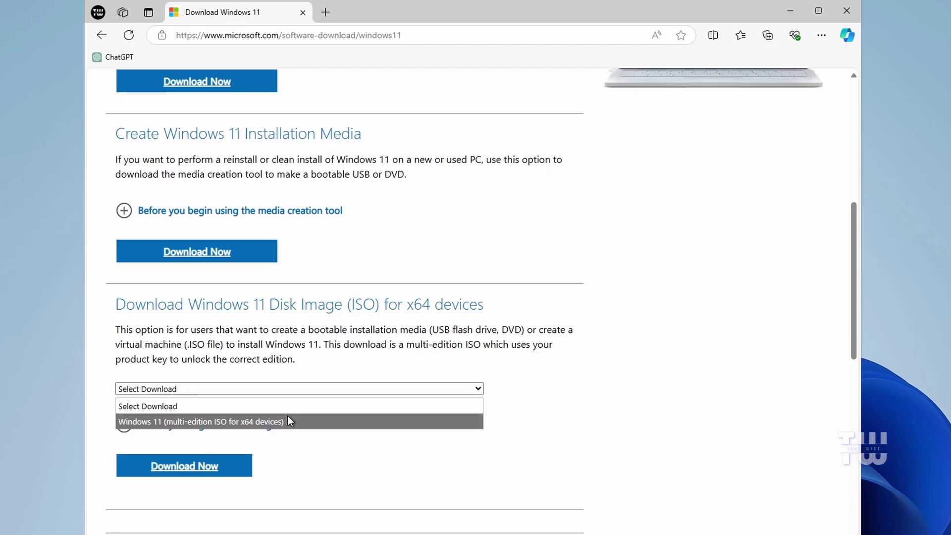
click(304, 420)
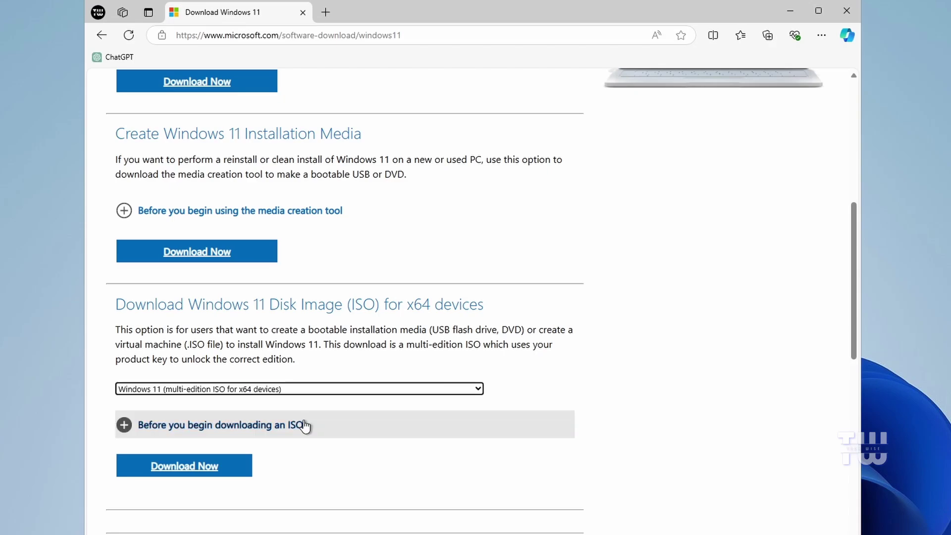
click(188, 474)
Choose English (United States) and download the 64-bit Win11_23H2_English_x64v2.iso.
click(298, 299)
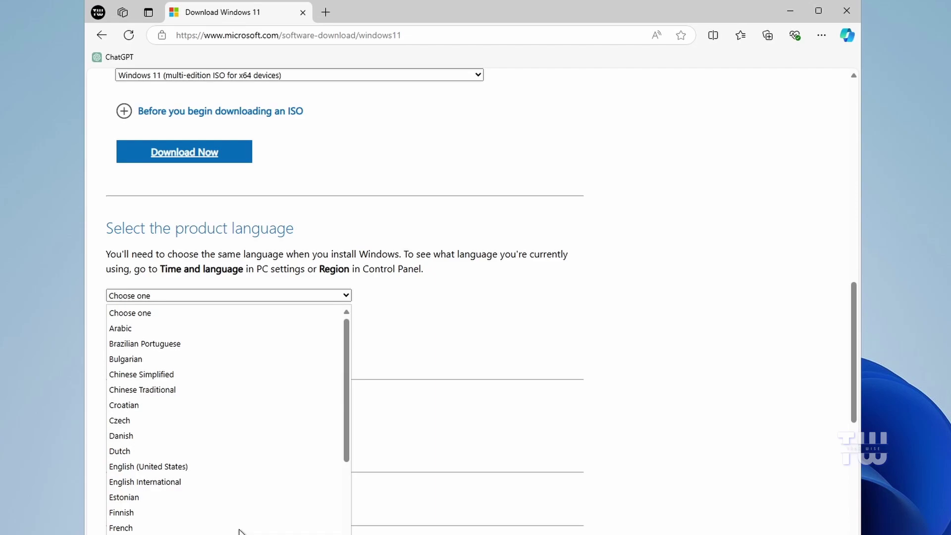
click(236, 467)
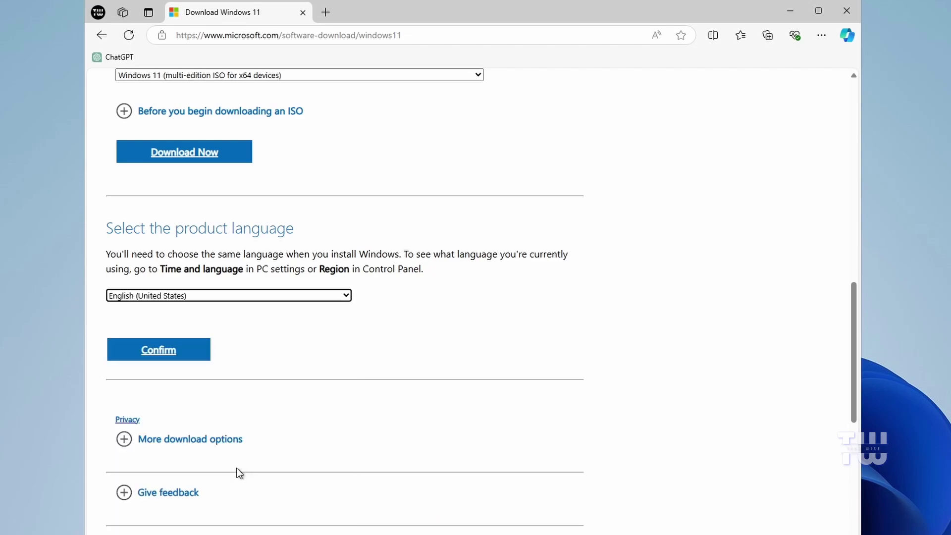
click(192, 352)
scroll(192, 352, down, 2)
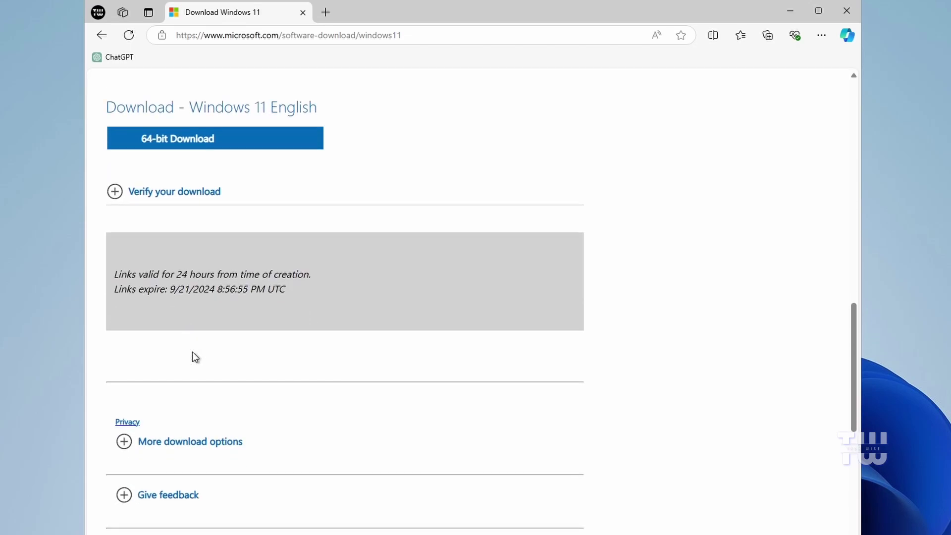
click(231, 142)
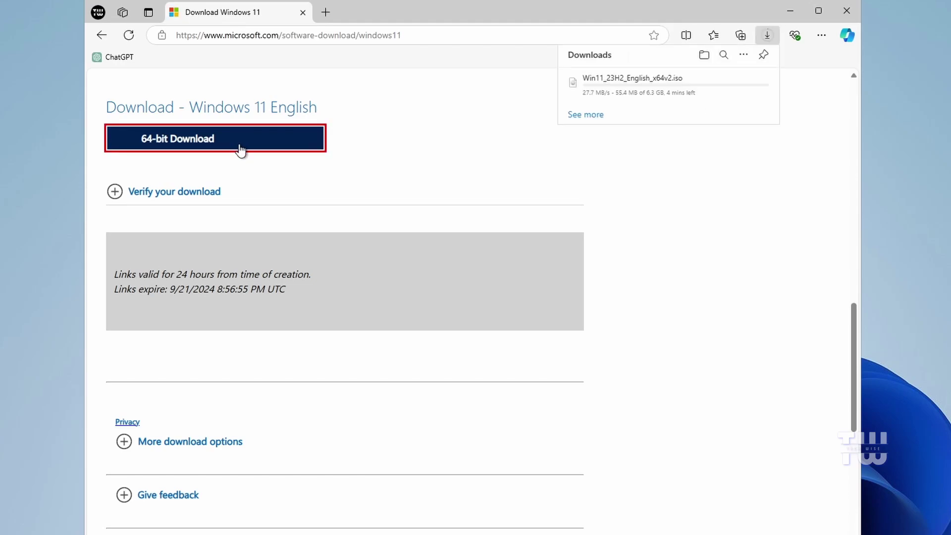
mouse_move(632, 100)
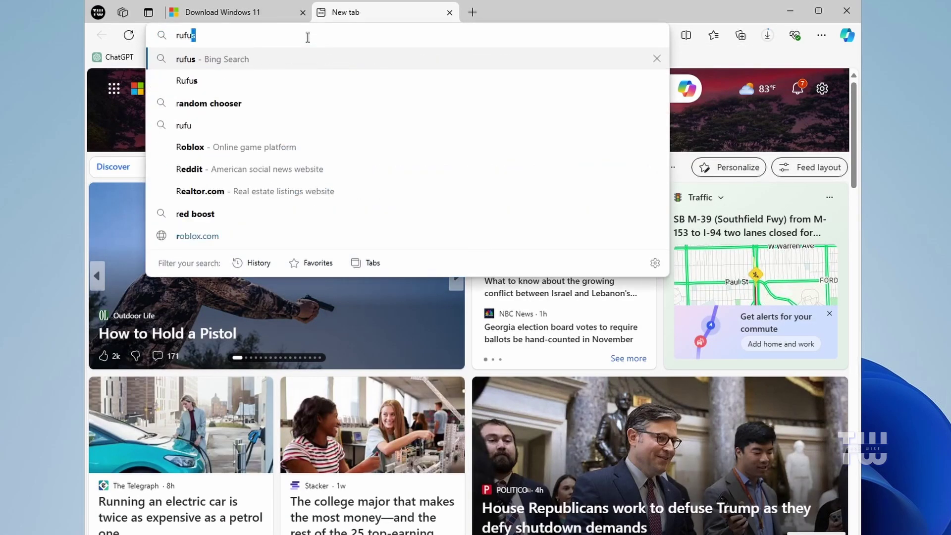
Search for Rufus and download the portable rufus-4.5p.exe from rufus.ie.
key(Return)
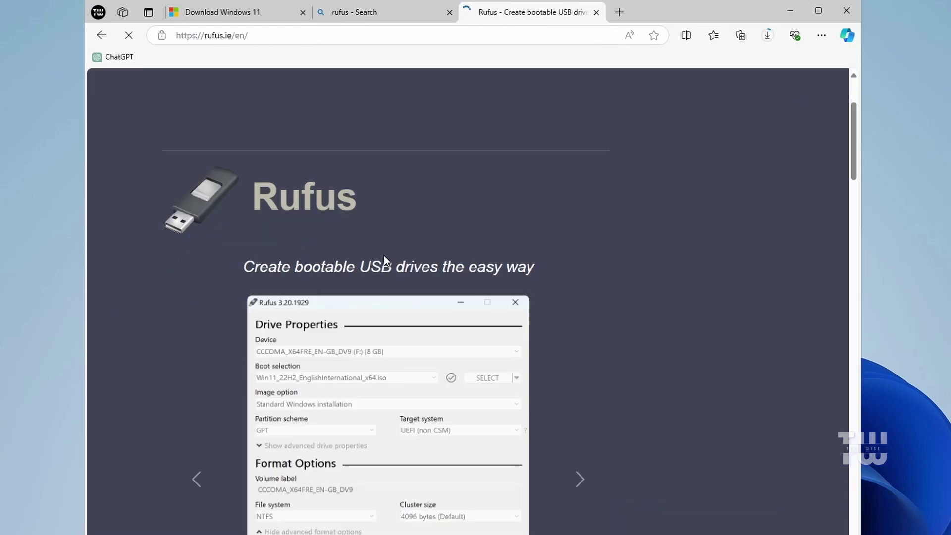
scroll(385, 255, down, 10)
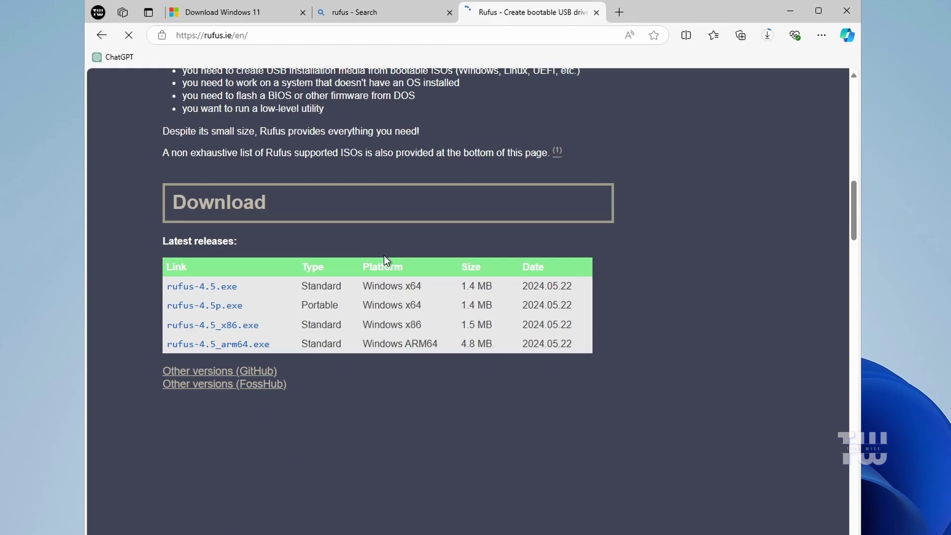
click(226, 306)
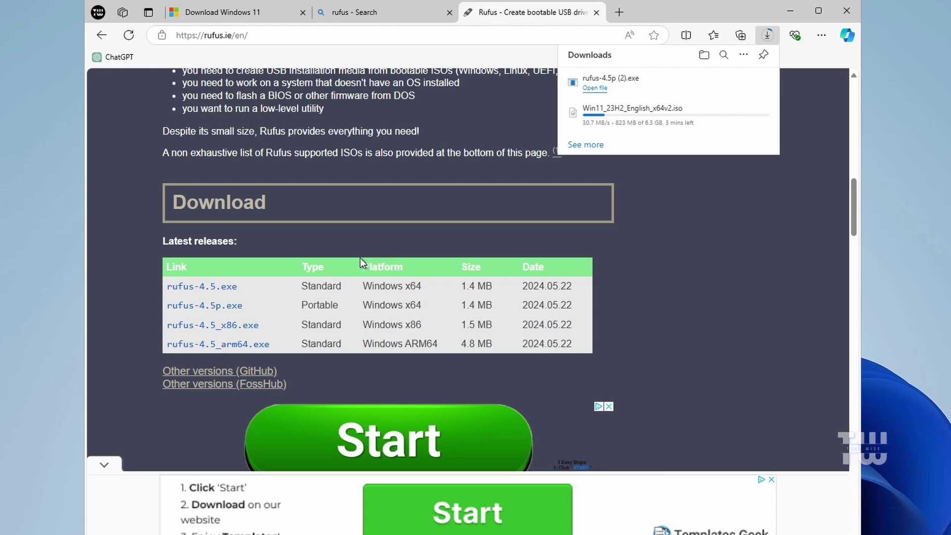
mouse_move(727, 84)
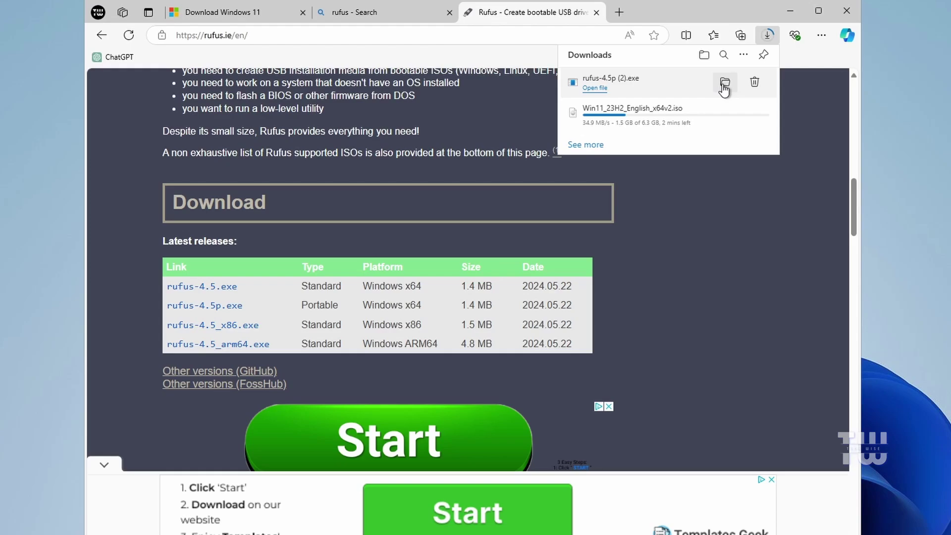
Launch the downloaded Rufus executable from its folder, approving administrator access.
click(724, 85)
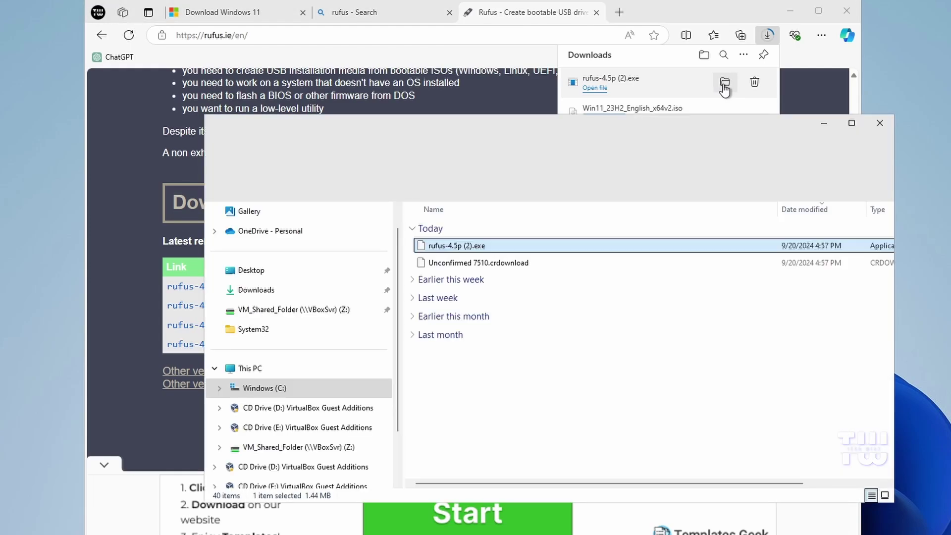
double_click(462, 246)
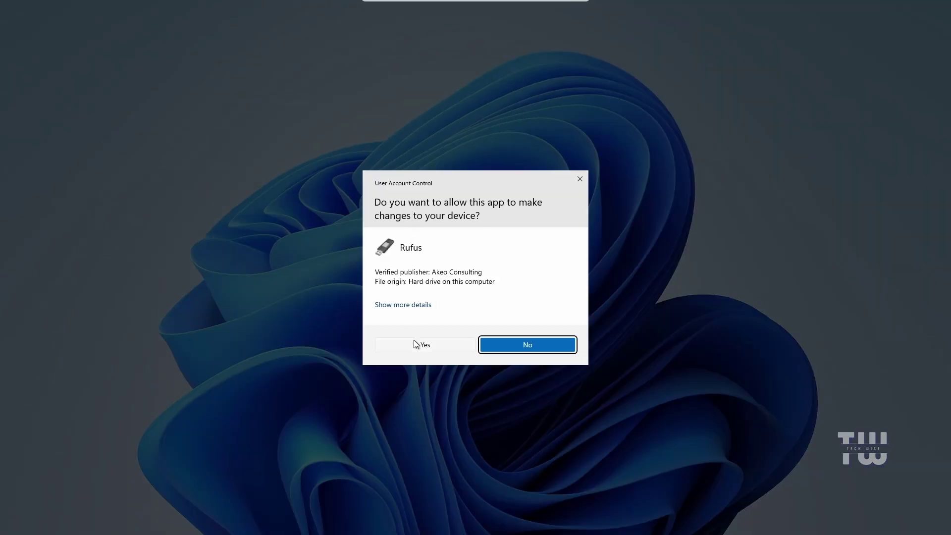
click(416, 344)
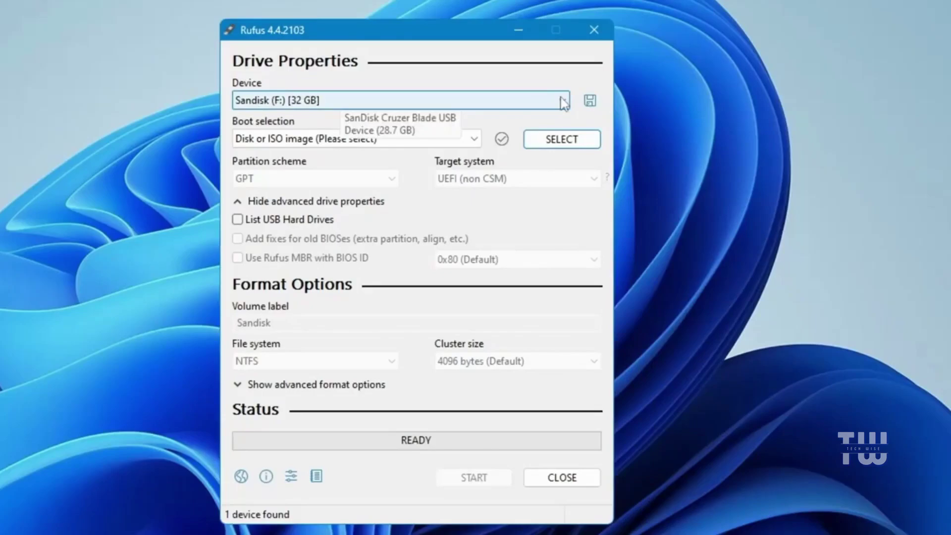
Set the Sandisk (F:) 32 GB USB drive as the device and browse for the ISO.
click(564, 102)
click(313, 119)
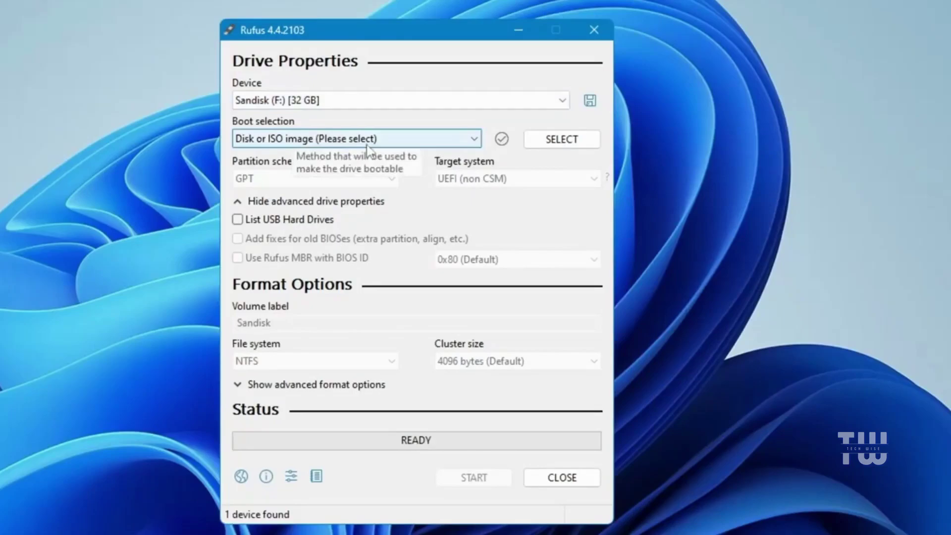
click(561, 139)
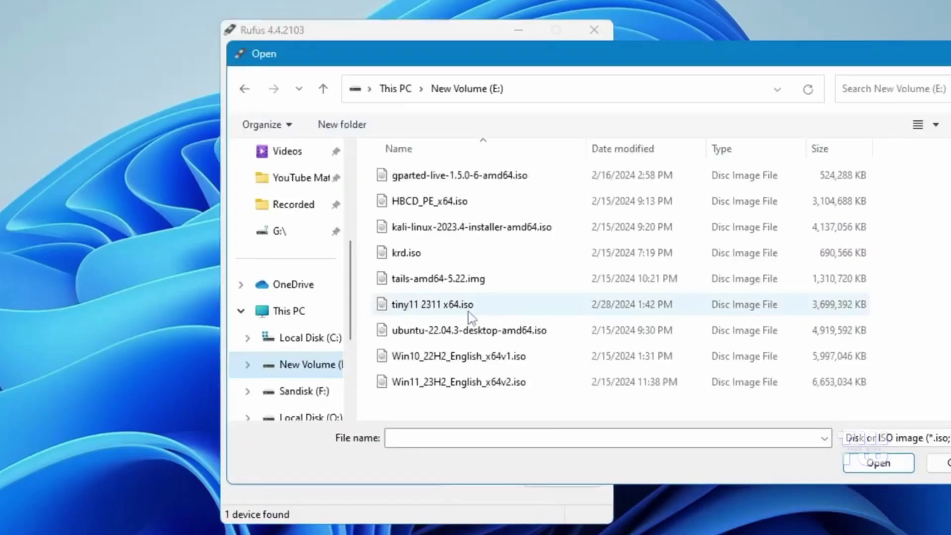
Load Win11_23H2_English_x64v2.iso and set the volume label to 'Windows 11 USB'.
click(435, 388)
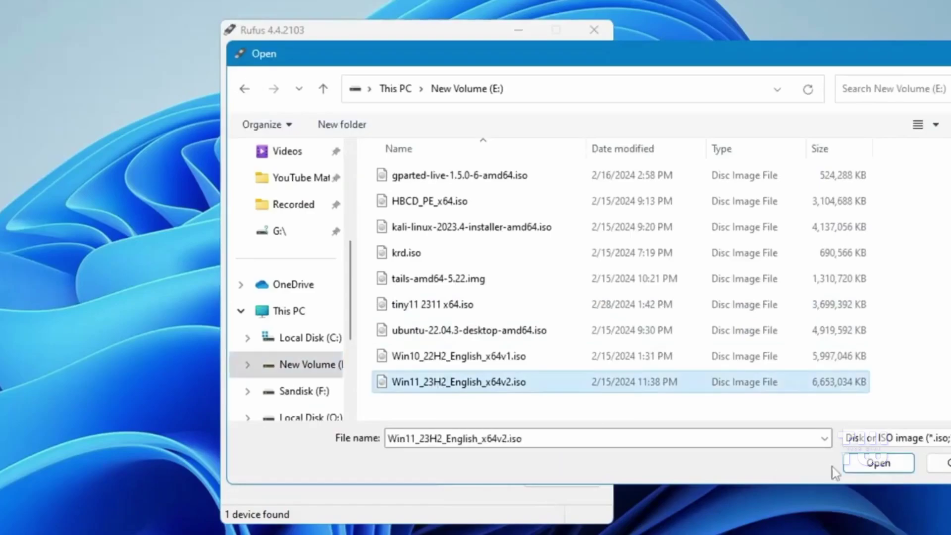
click(848, 466)
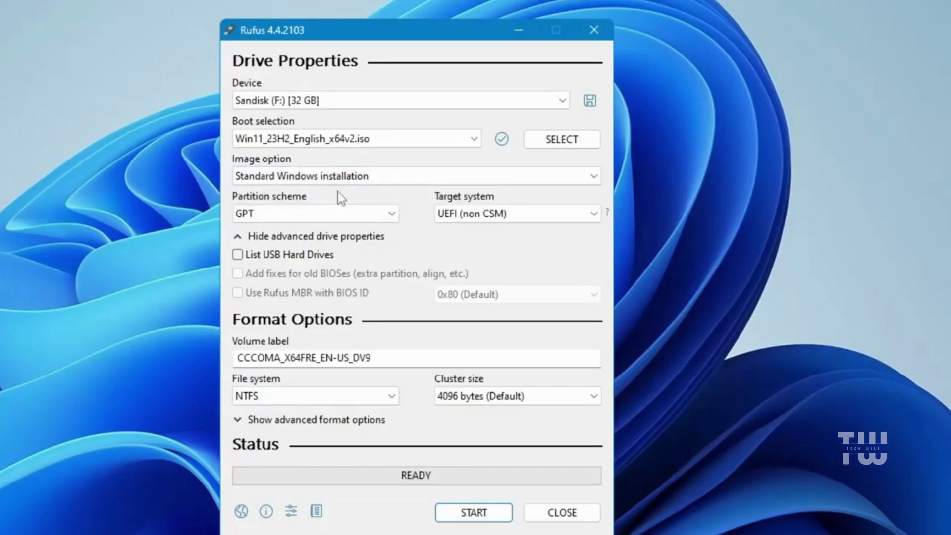
click(346, 357)
key(ctrl+a)
text(Windows 11 USB)
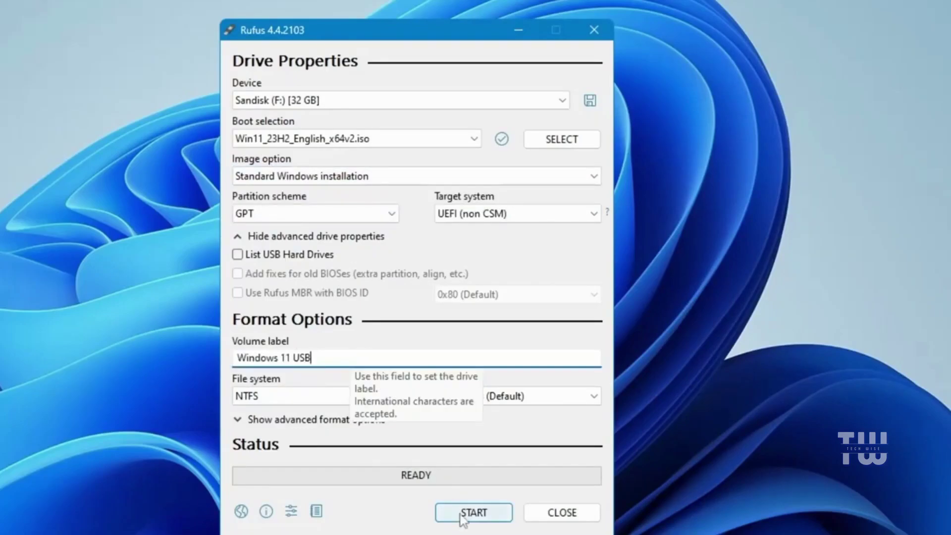
Start writing the USB without the RAM/Secure Boot/TPM removal option, accepting data erasure.
click(460, 515)
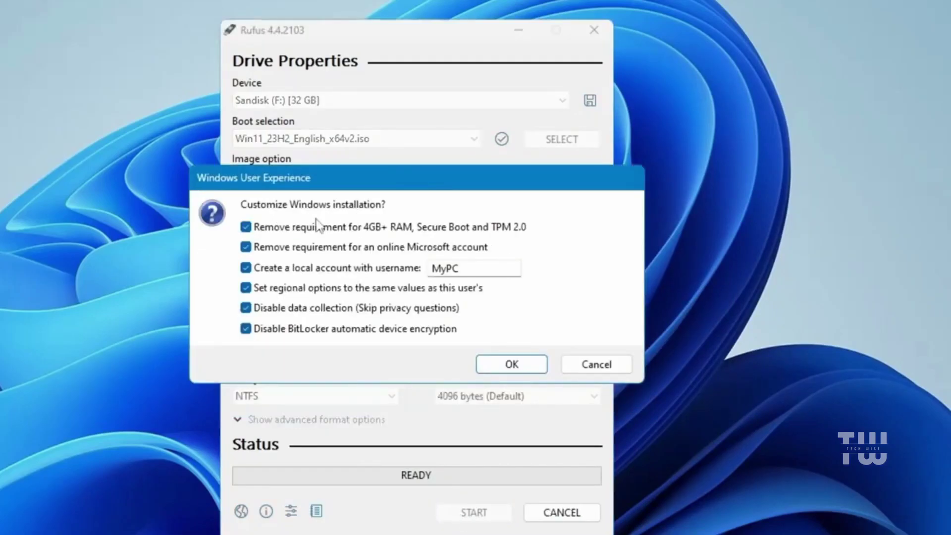
click(348, 229)
key(Return)
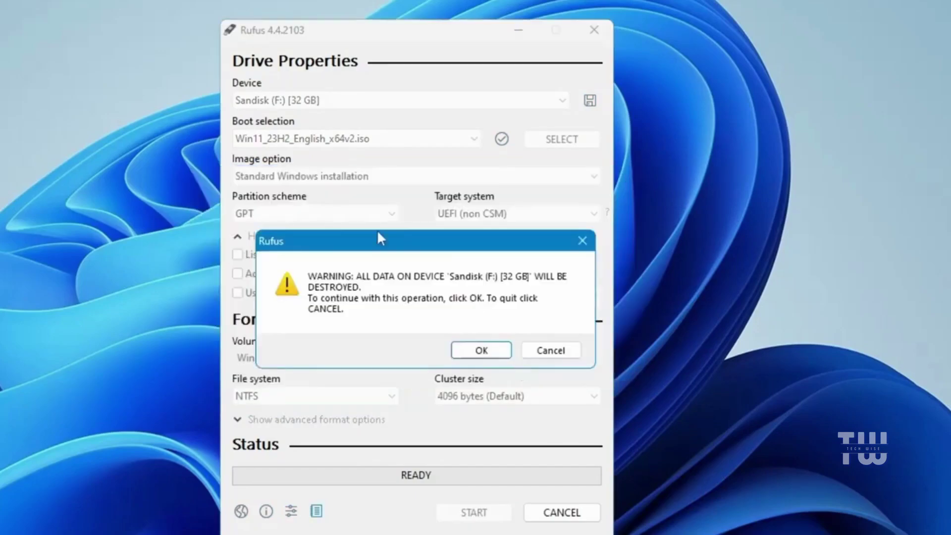
click(481, 350)
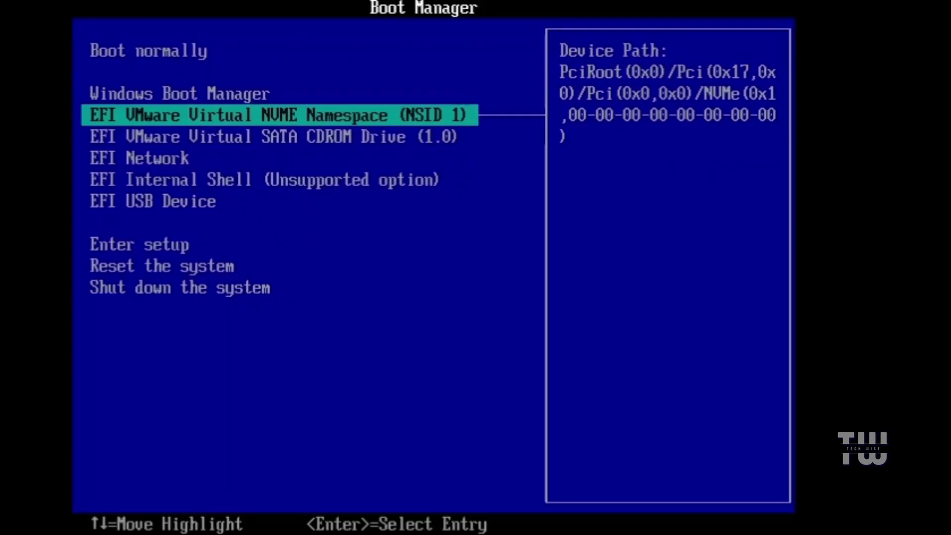
Highlight the EFI USB Device entry in UEFI Boot Manager to boot from the USB.
key(Down)
key(Down)
key(Down)
key(Down)
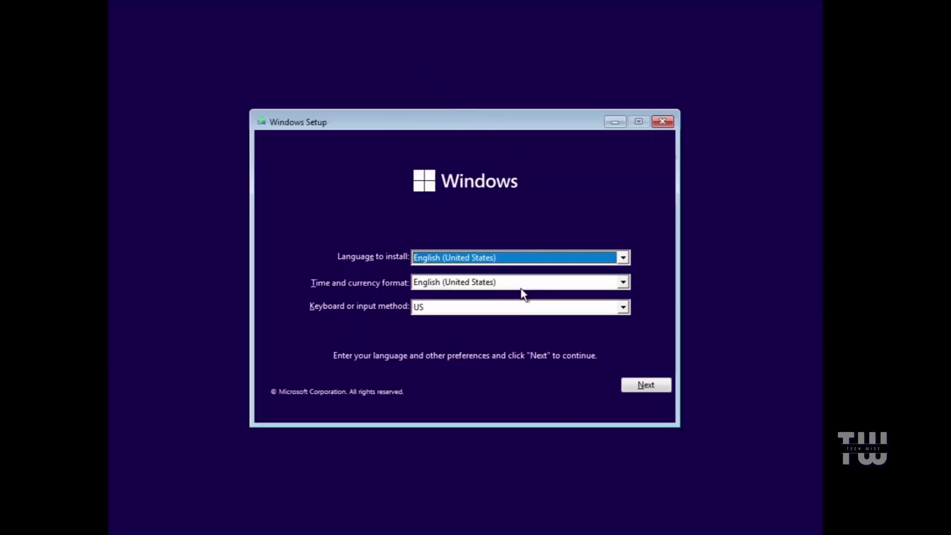
Start Windows Setup in English, skip the product key, choose Windows 11 Pro, accept the license.
click(640, 387)
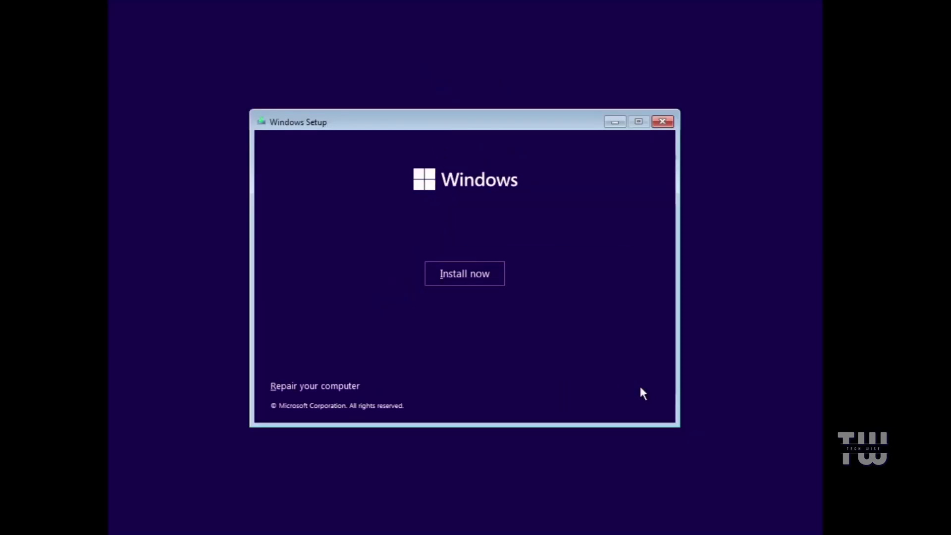
click(474, 278)
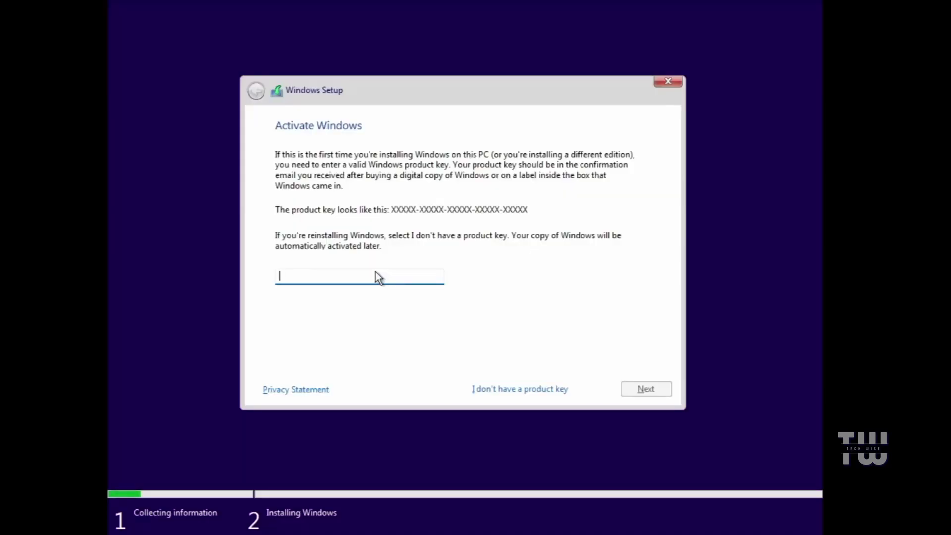
click(520, 389)
click(338, 240)
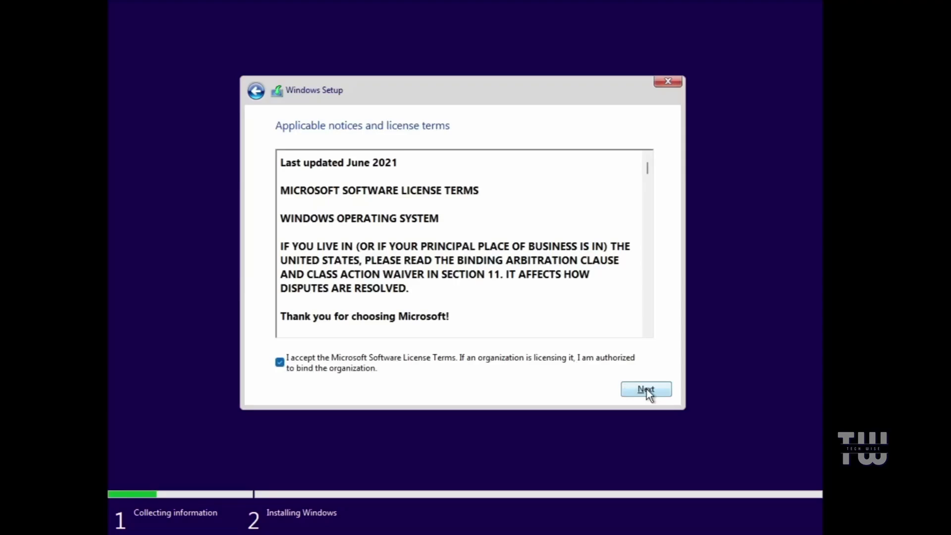
click(646, 388)
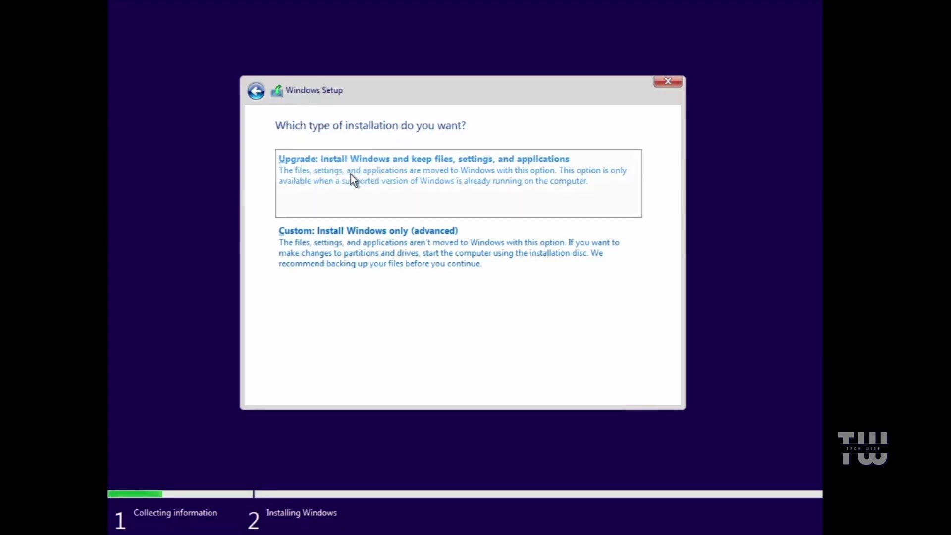
Choose the Custom install type and install onto Drive 0 Partition 3.
click(372, 244)
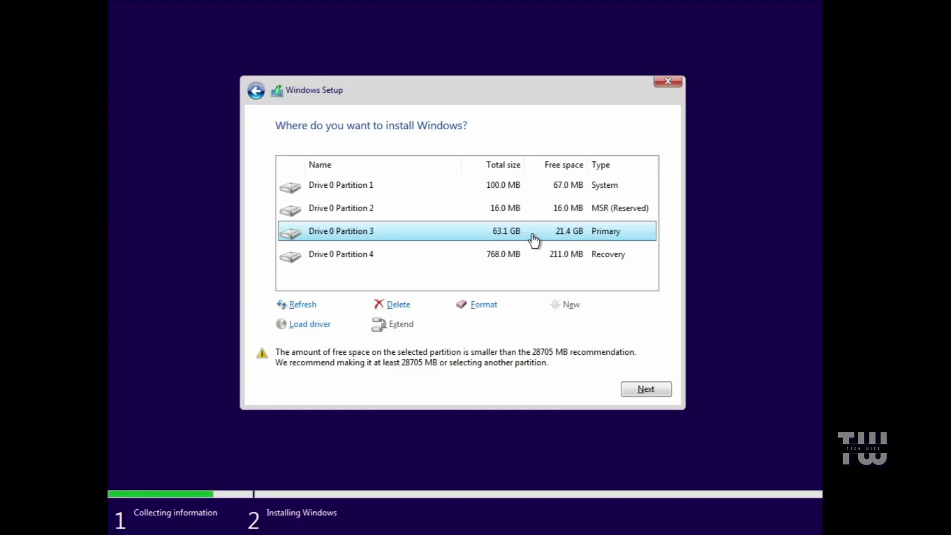
click(646, 390)
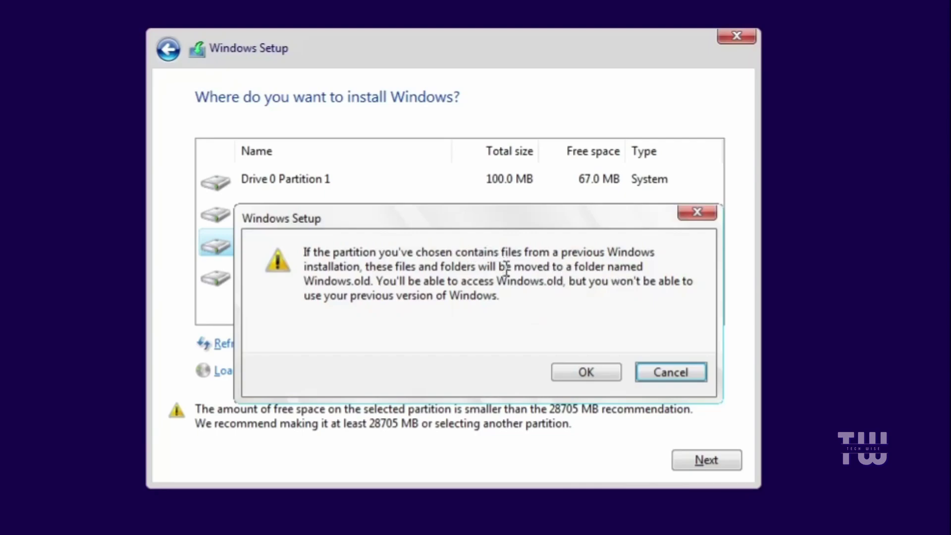
Accept the warning that previous Windows files will move into Windows.old.
click(582, 374)
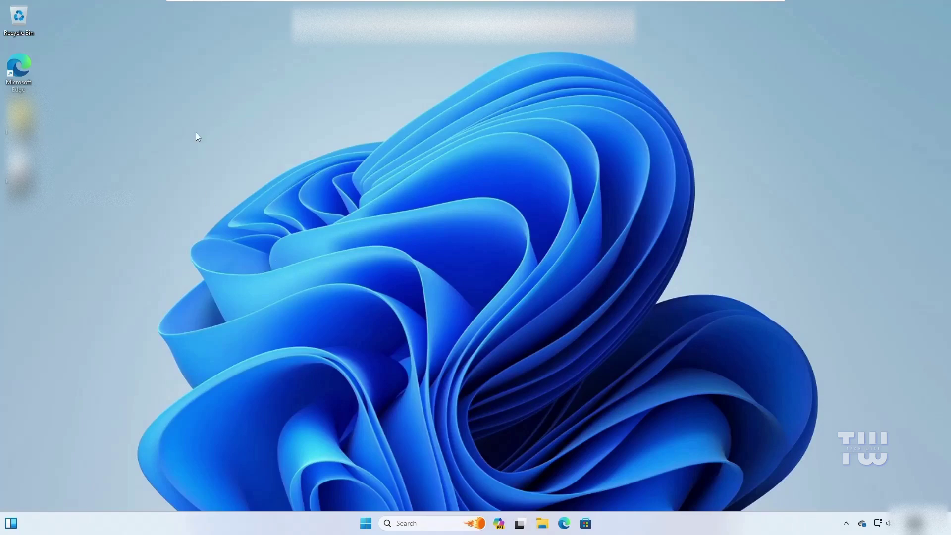
In File Explorer, open C:\Windows.old\Users and the previous user's profile folder.
click(542, 524)
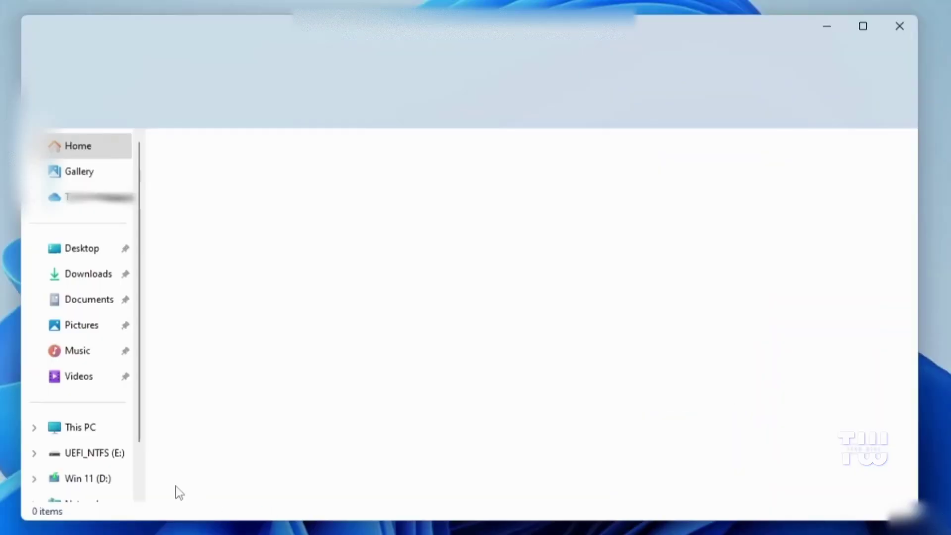
click(83, 430)
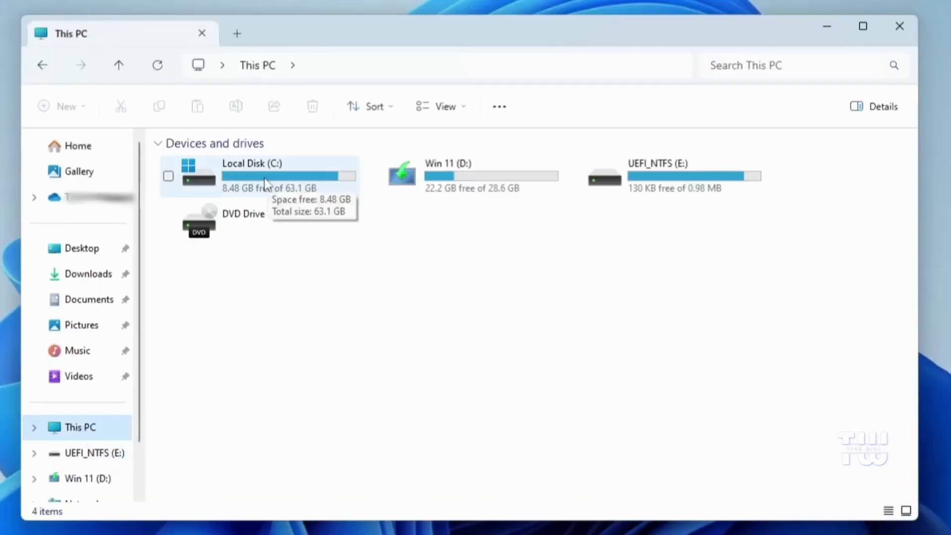
double_click(265, 184)
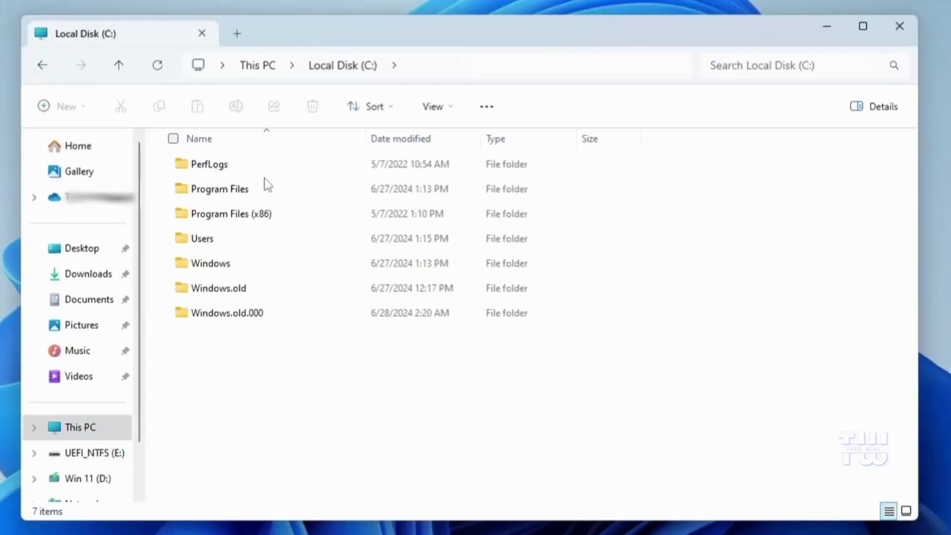
double_click(404, 288)
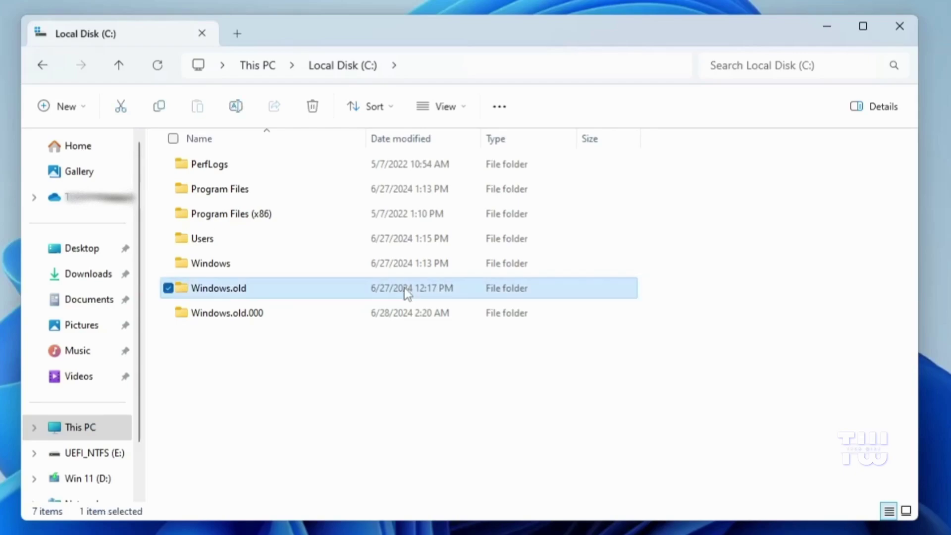
click(229, 238)
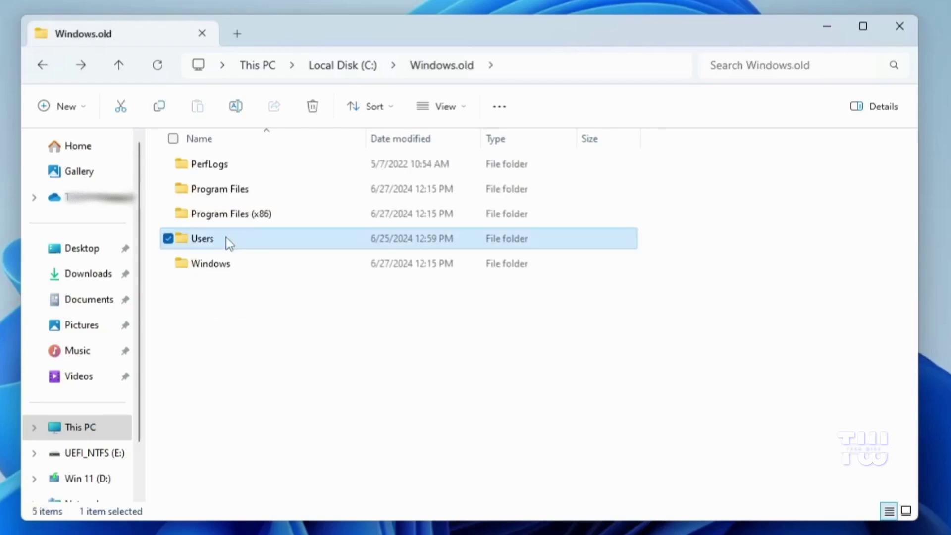
double_click(227, 239)
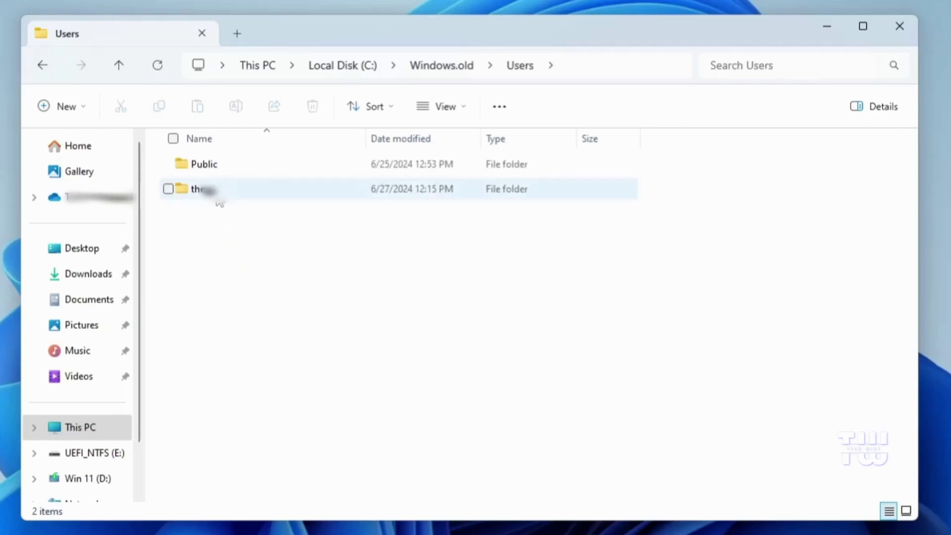
double_click(217, 198)
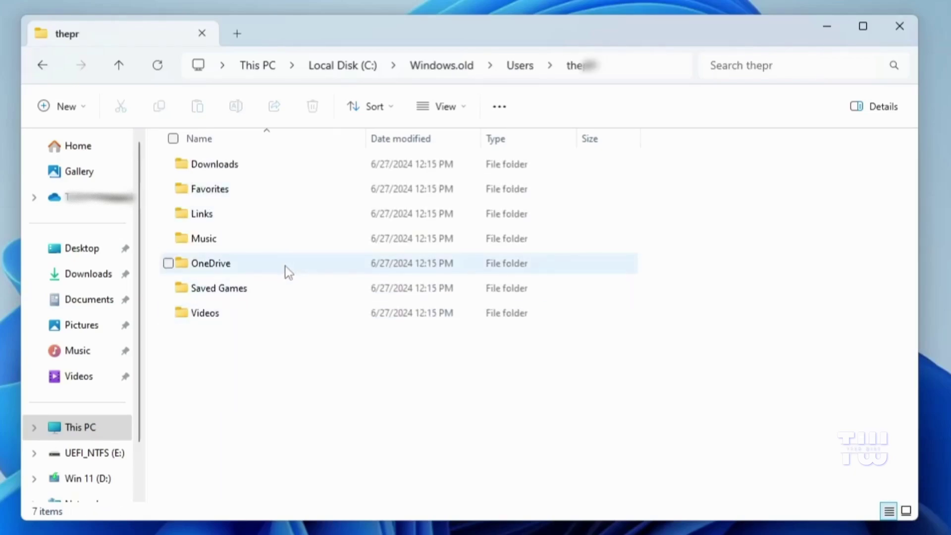
Check the old Music, Downloads, Videos and OneDrive folders, then return to Local Disk (C:).
click(238, 241)
click(233, 163)
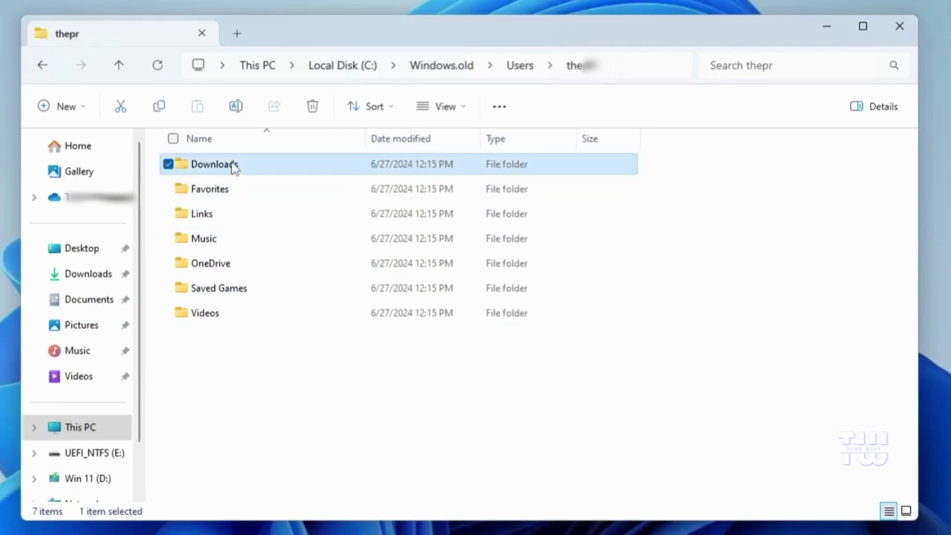
click(222, 312)
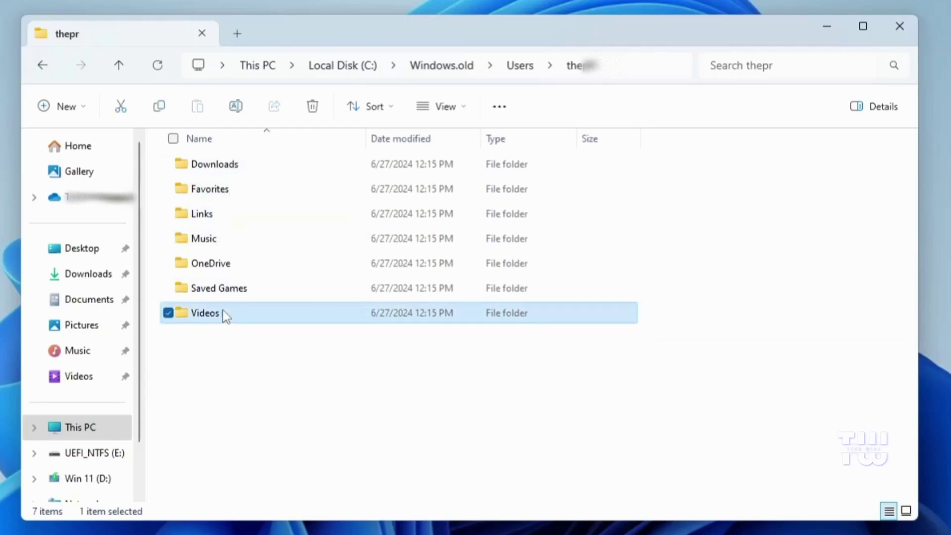
click(230, 265)
click(313, 165)
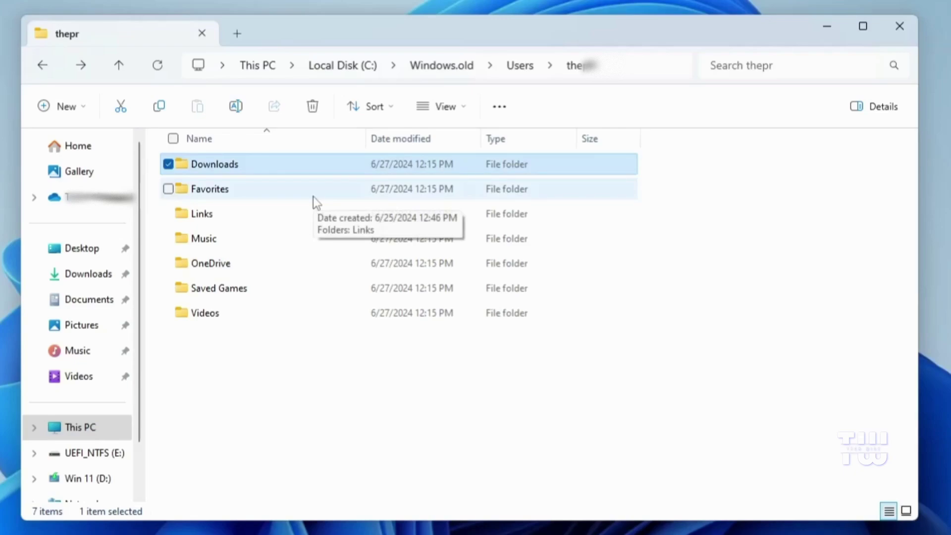
key(Return)
click(43, 65)
click(42, 65)
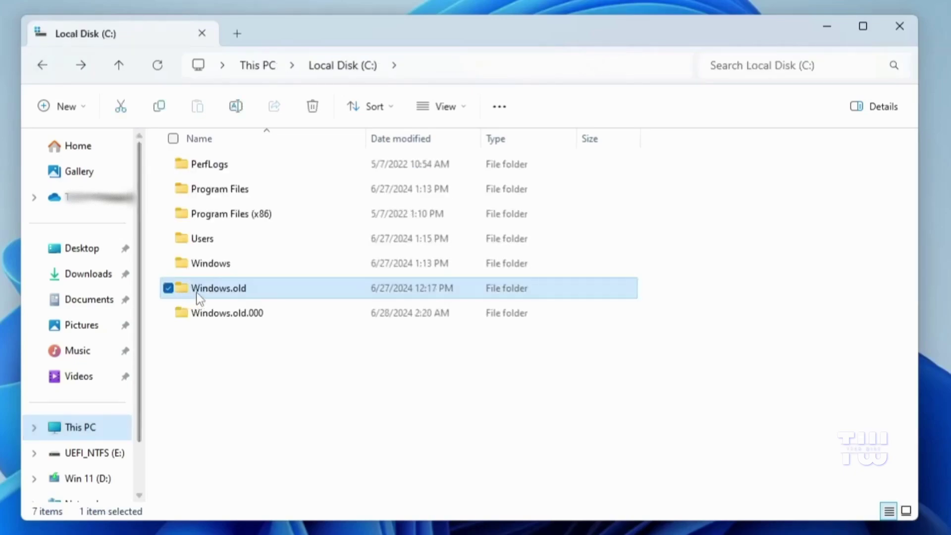
click(231, 295)
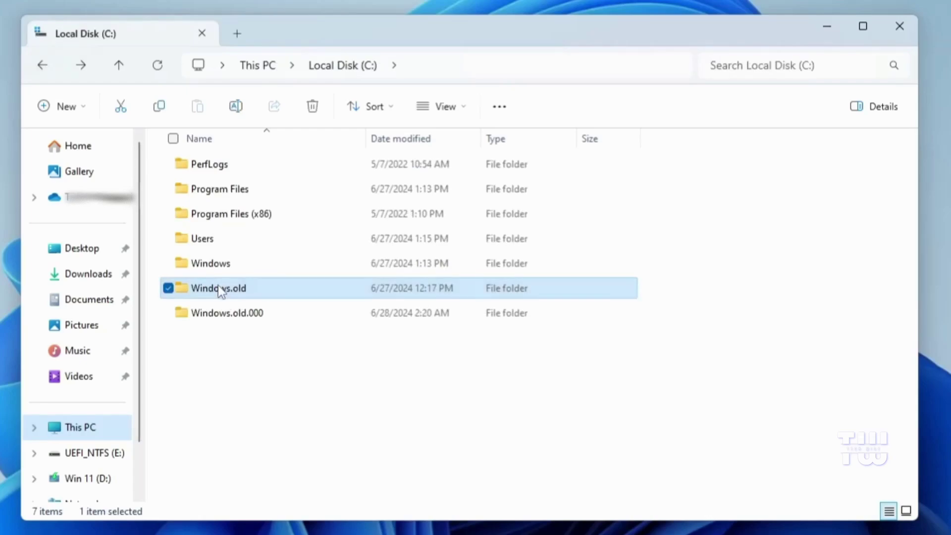